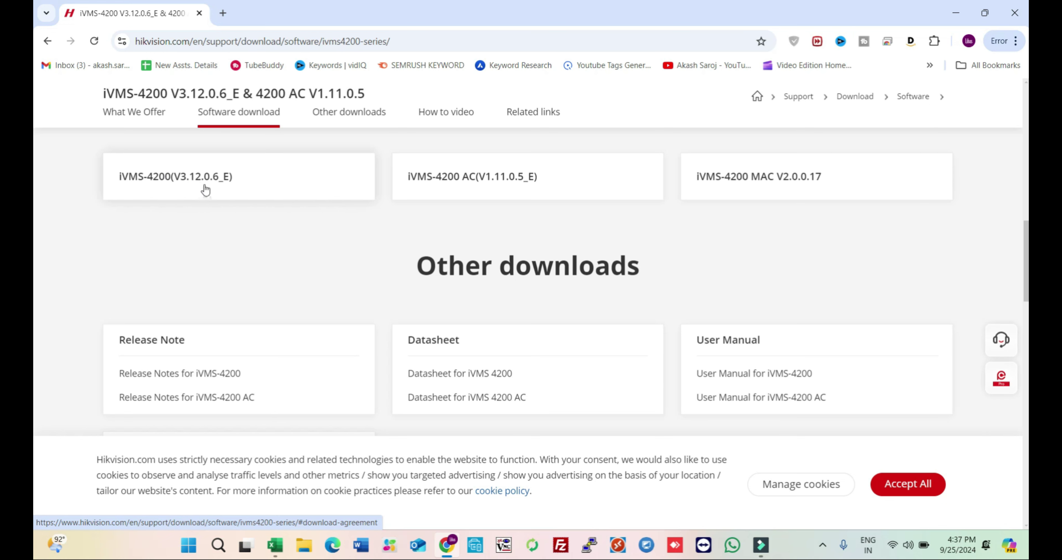
Request the iVMS-4200 V3.12.0.6_E download and agree to the license to start it.
left_click(202, 175)
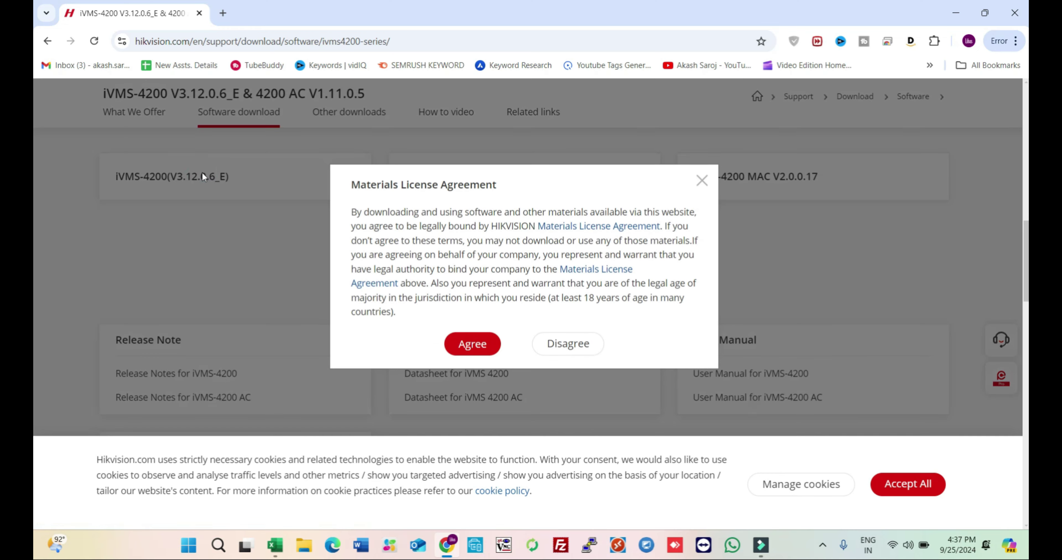
left_click(700, 182)
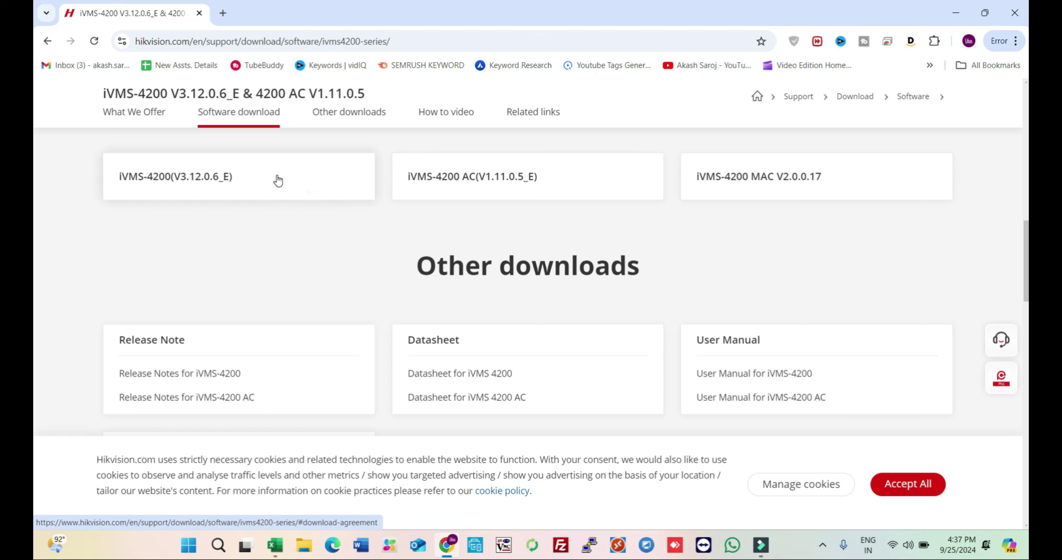
left_click(186, 184)
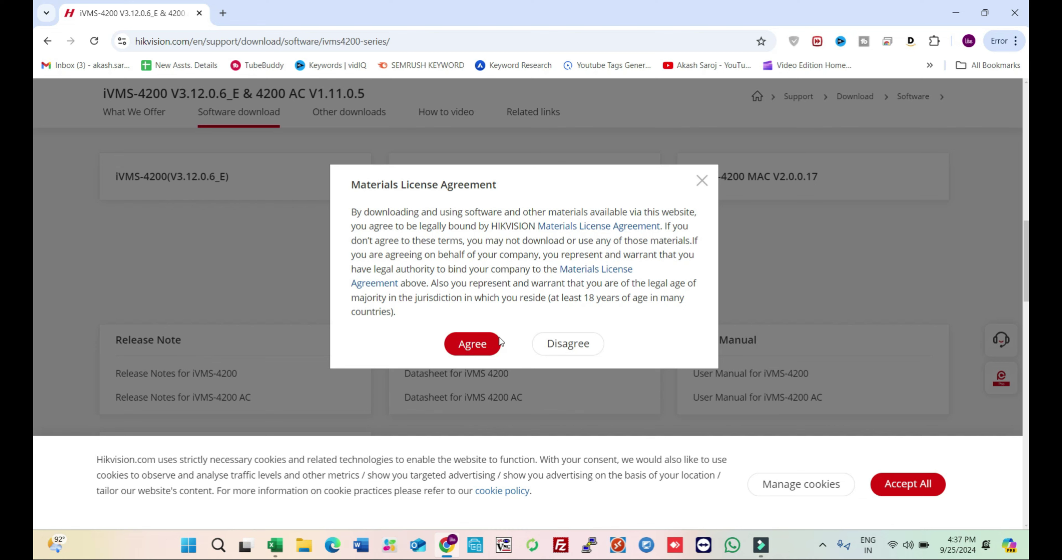
left_click(486, 349)
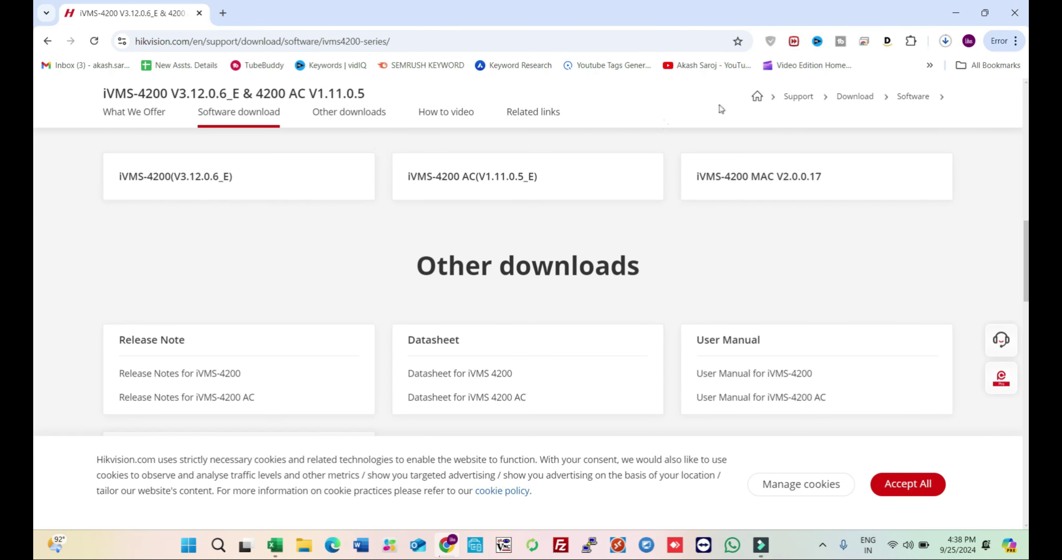
Run the downloaded iVMS-4200V3.12.0.6_E.exe installer from Chrome's downloads list.
left_click(943, 46)
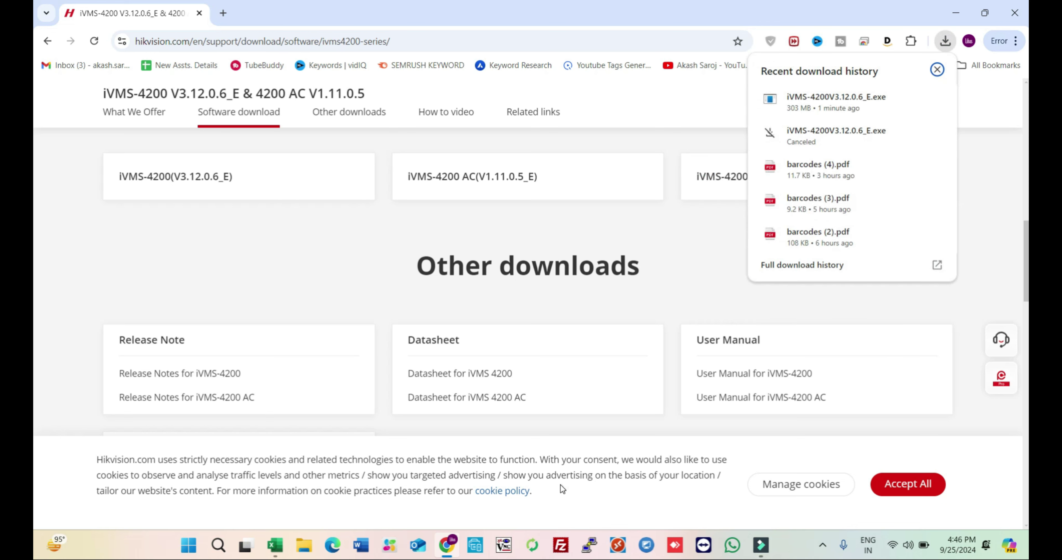
mouse_move(824, 101)
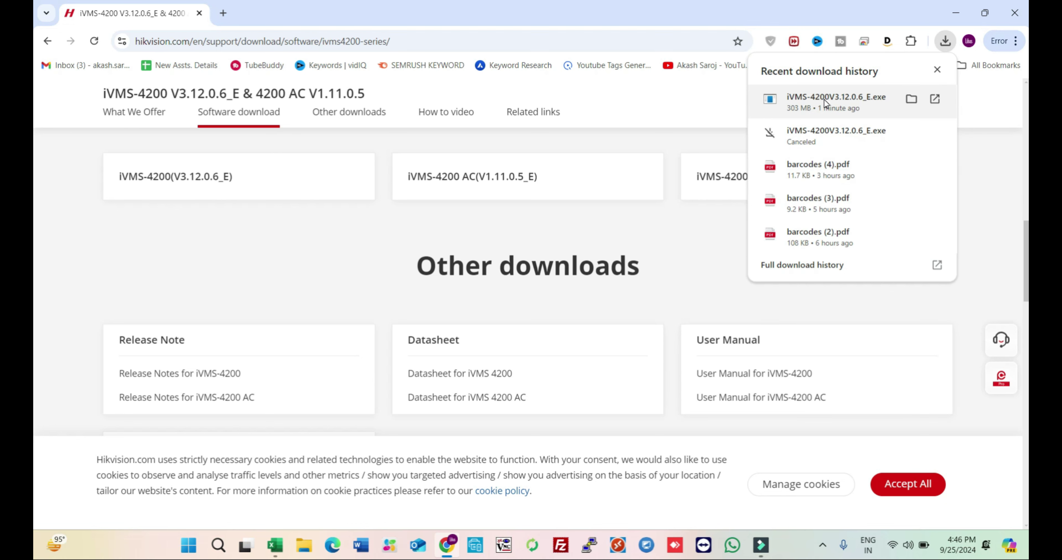
left_click(823, 101)
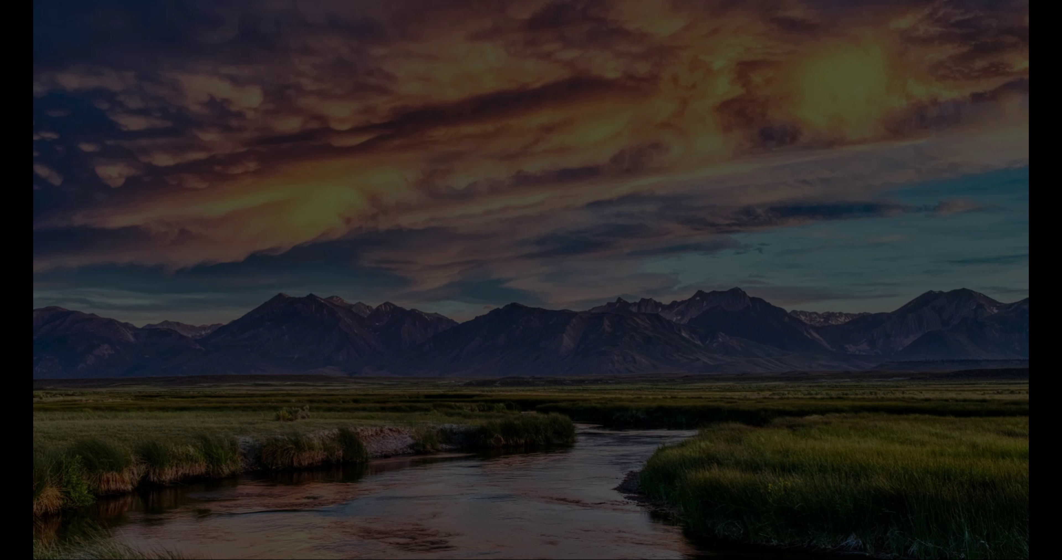
Approve UAC, agree to the license, install default features confirming data clearing, and finish.
left_click(463, 388)
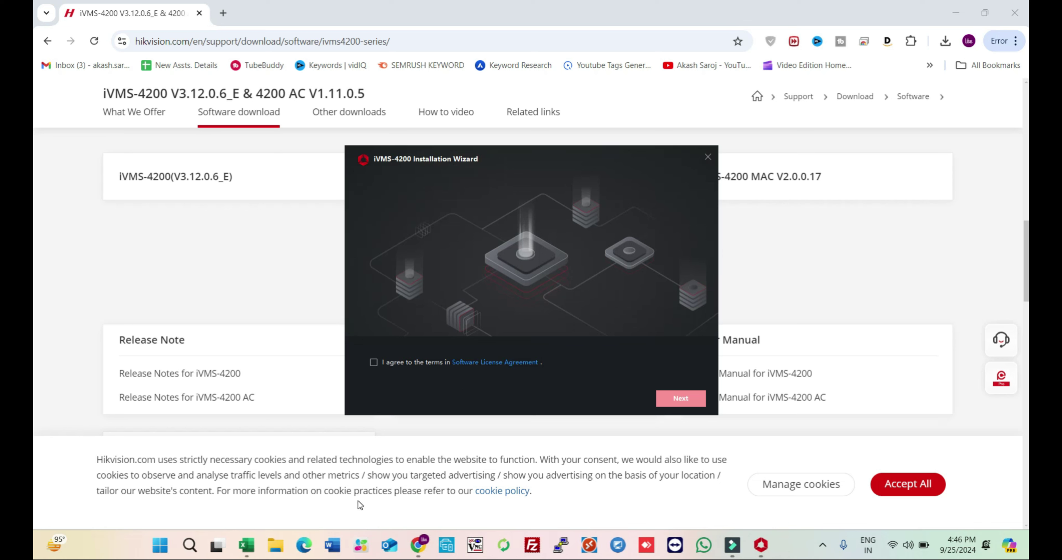
left_click(373, 364)
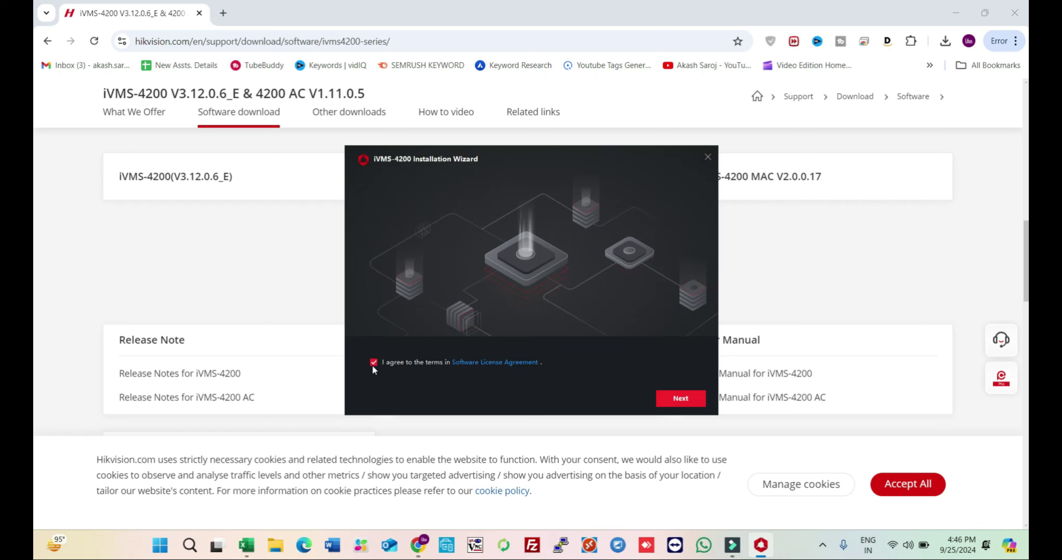
left_click(668, 400)
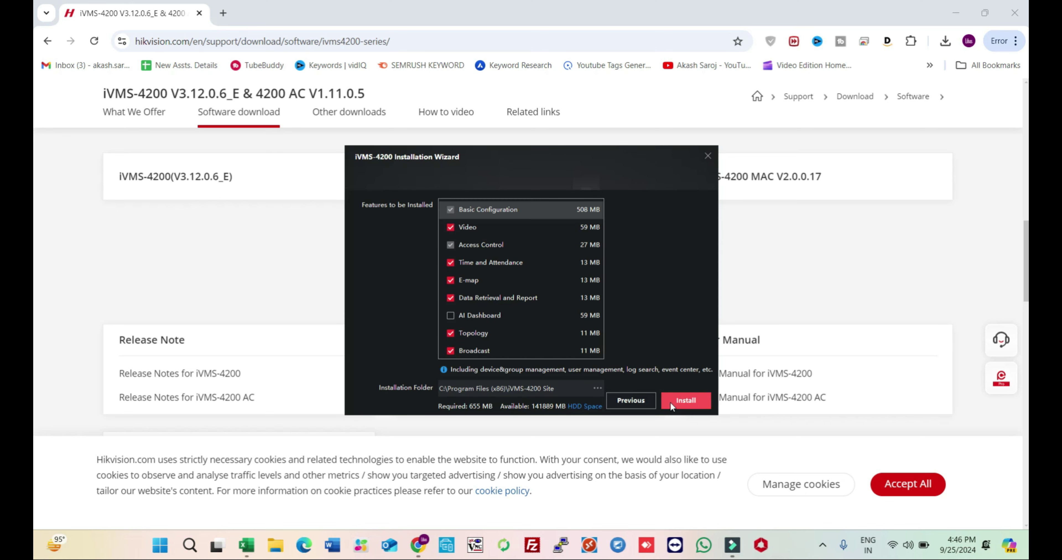
left_click(693, 398)
left_click(534, 311)
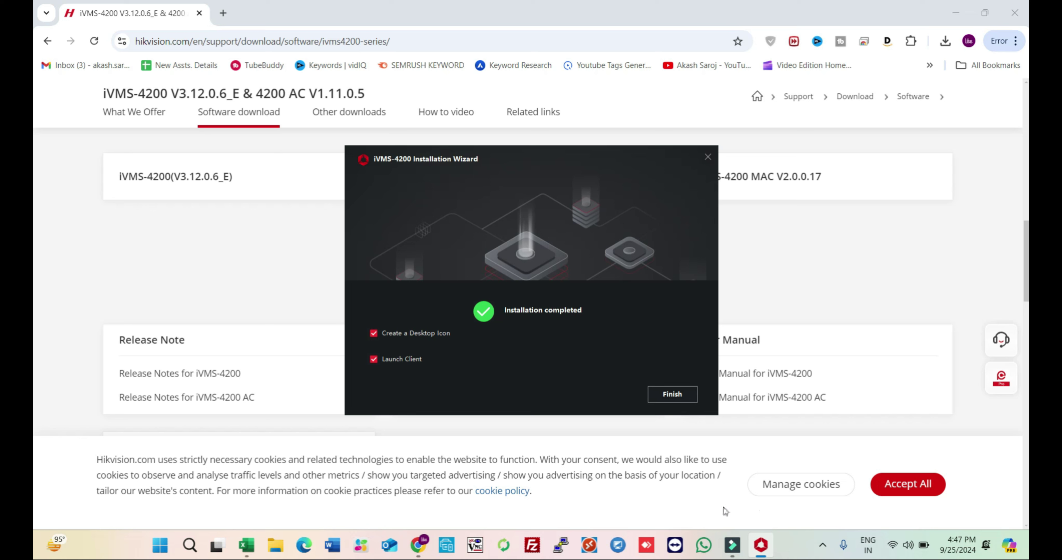
left_click(679, 395)
right_click(791, 108)
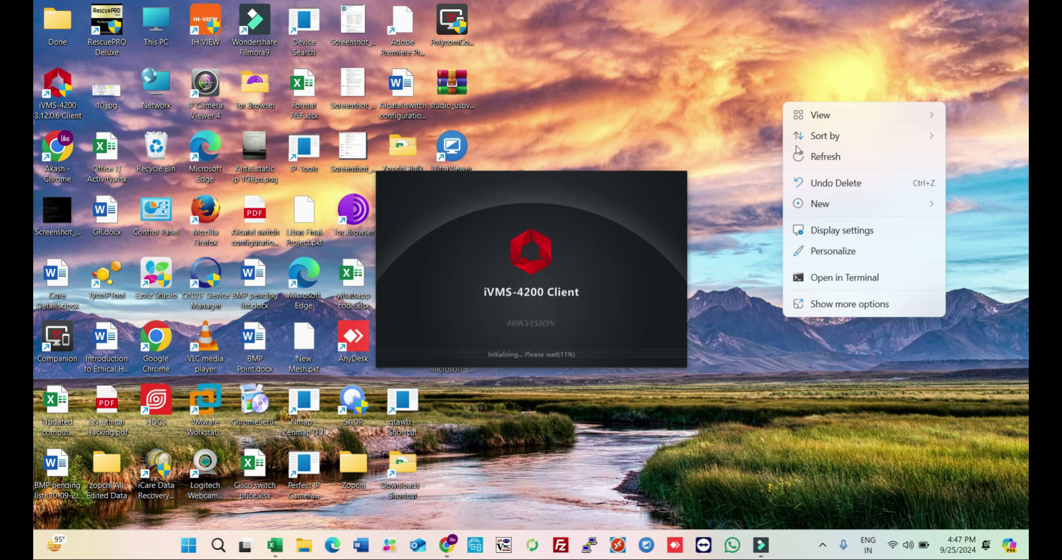
Enable upgrade detection and create super user 'admin' with the pasted password and auto-login.
left_click(808, 159)
left_click(534, 283)
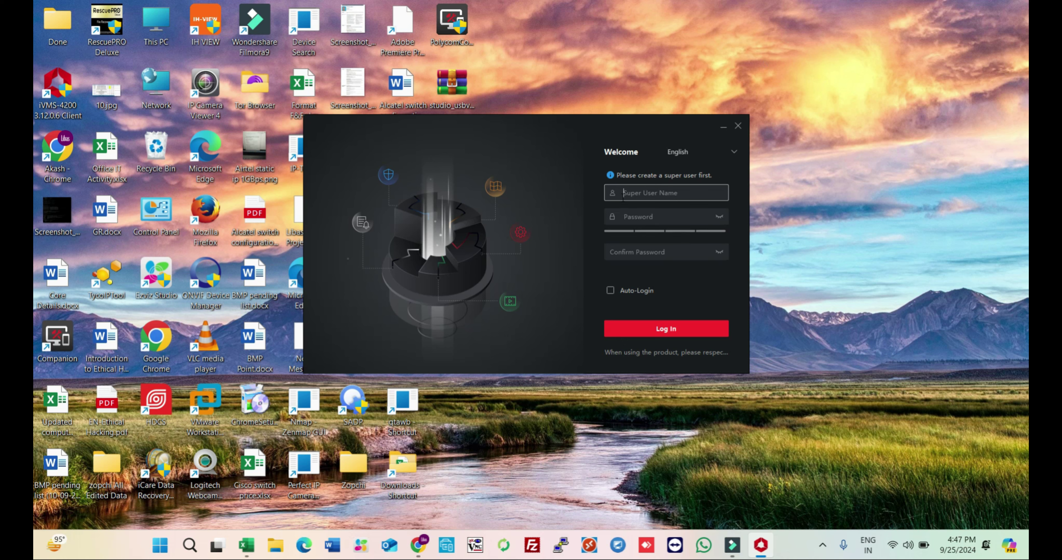
type("admin")
key("Tab")
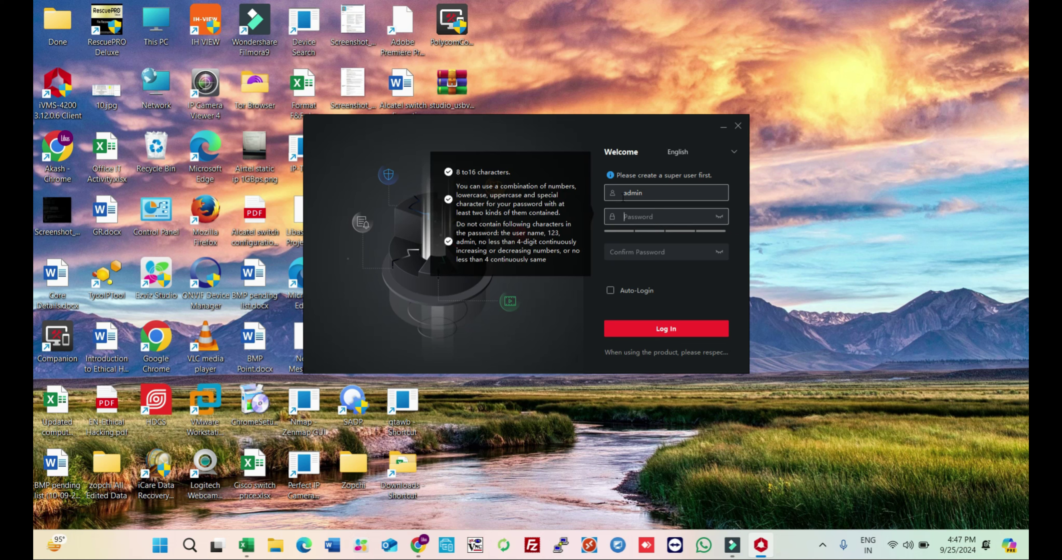
key("ctrl+v")
key("Tab")
key("ctrl+v")
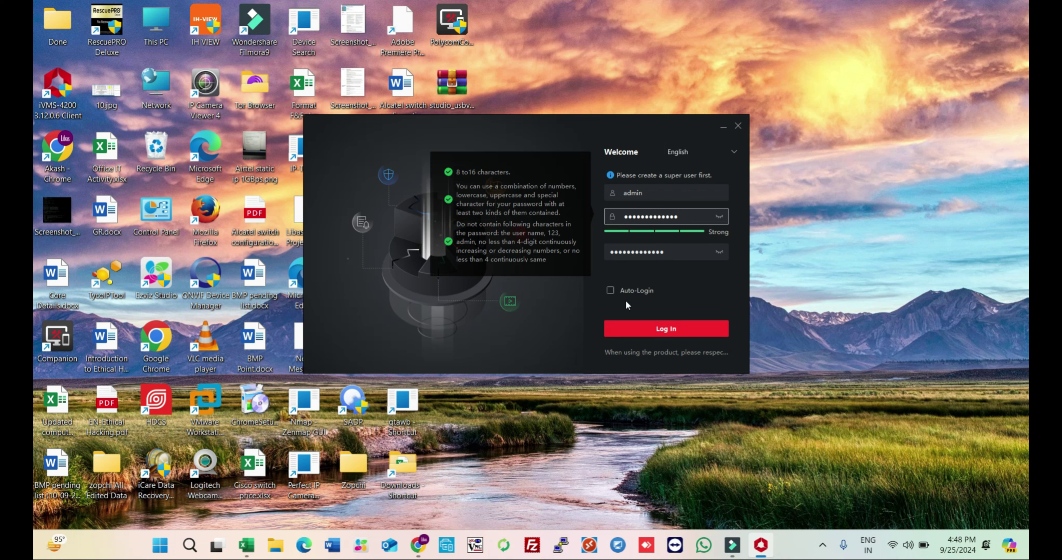
left_click(611, 291)
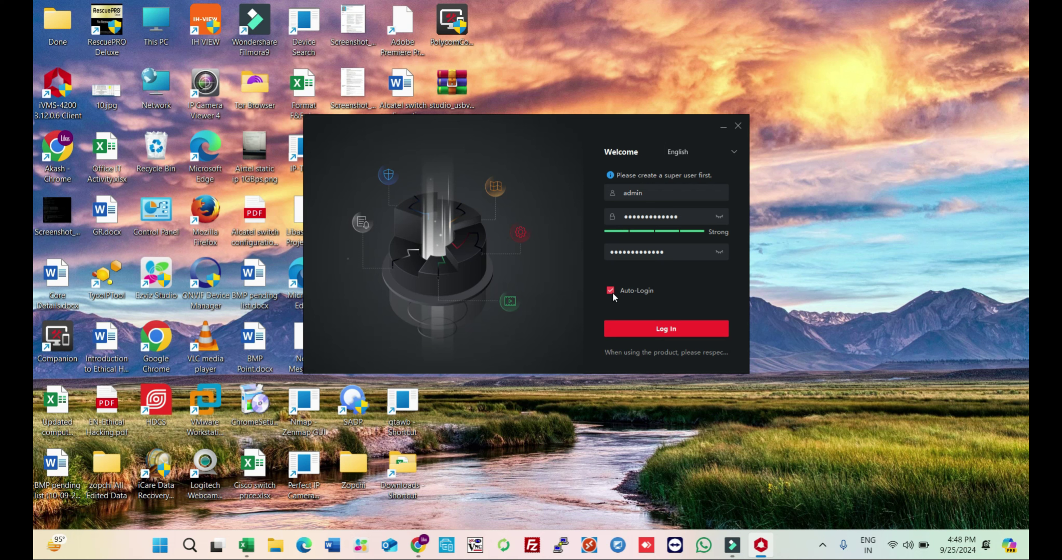
left_click(681, 328)
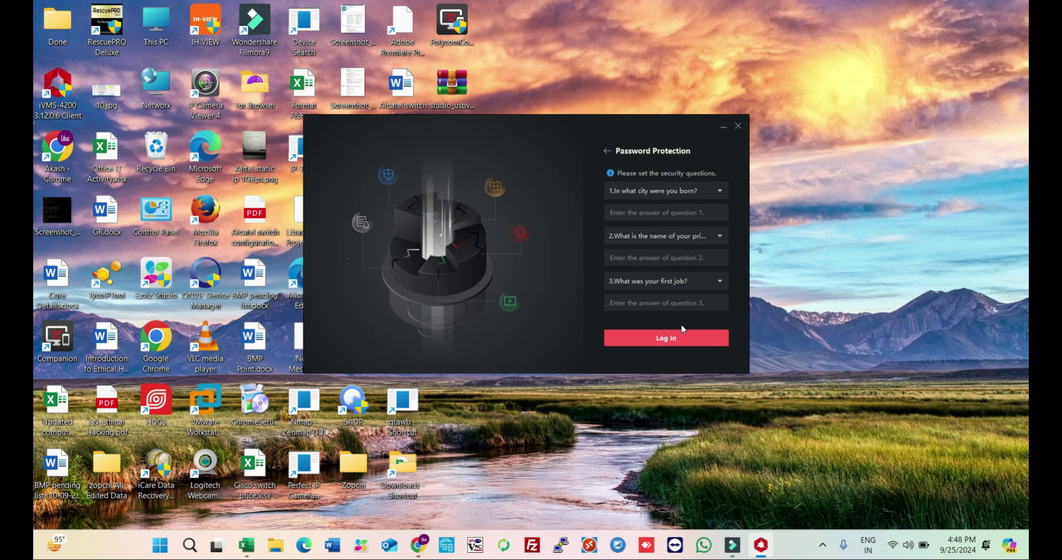
Choose security question '6.In what city do you want to live?' and type its answer.
left_click(663, 192)
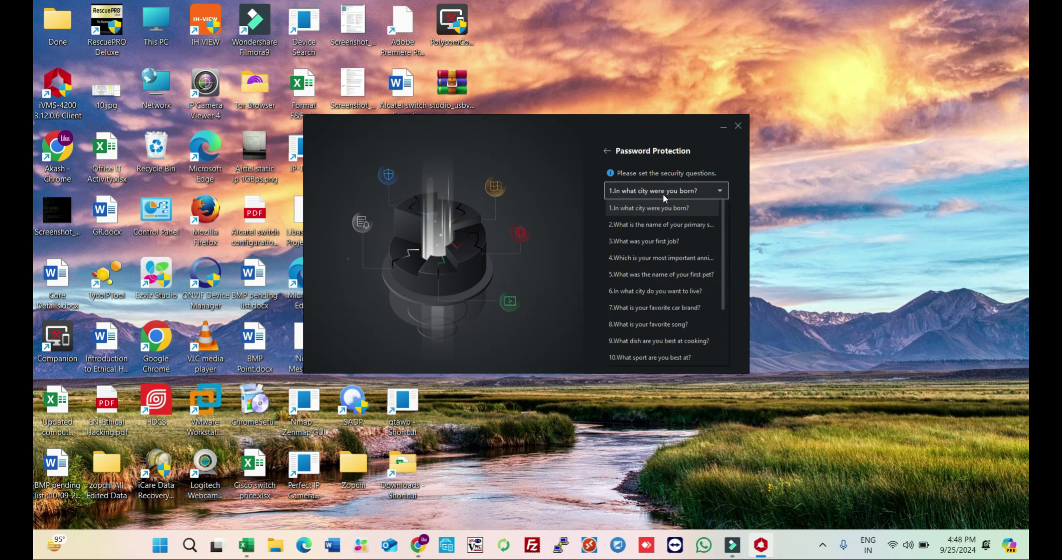
left_click(656, 289)
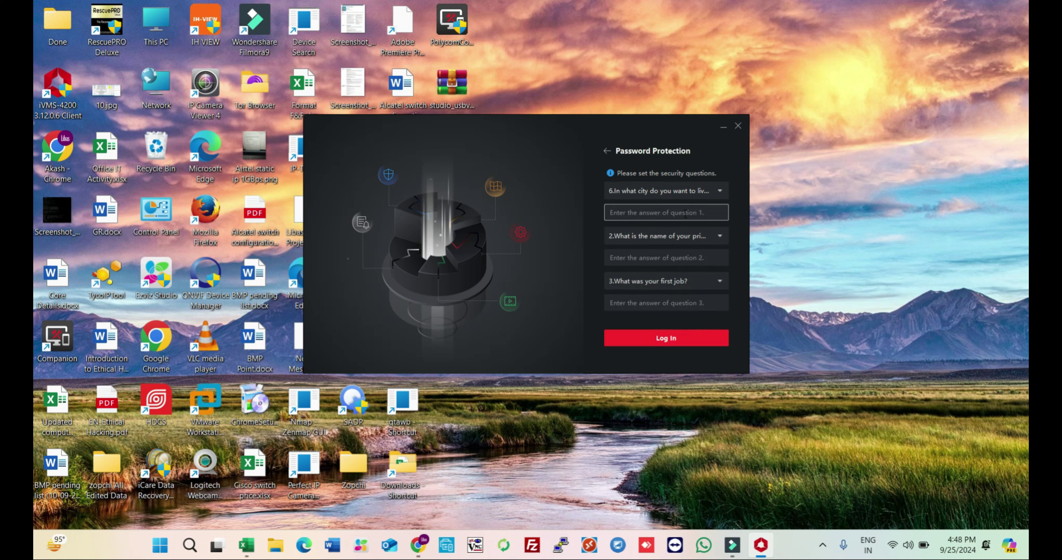
type("adm")
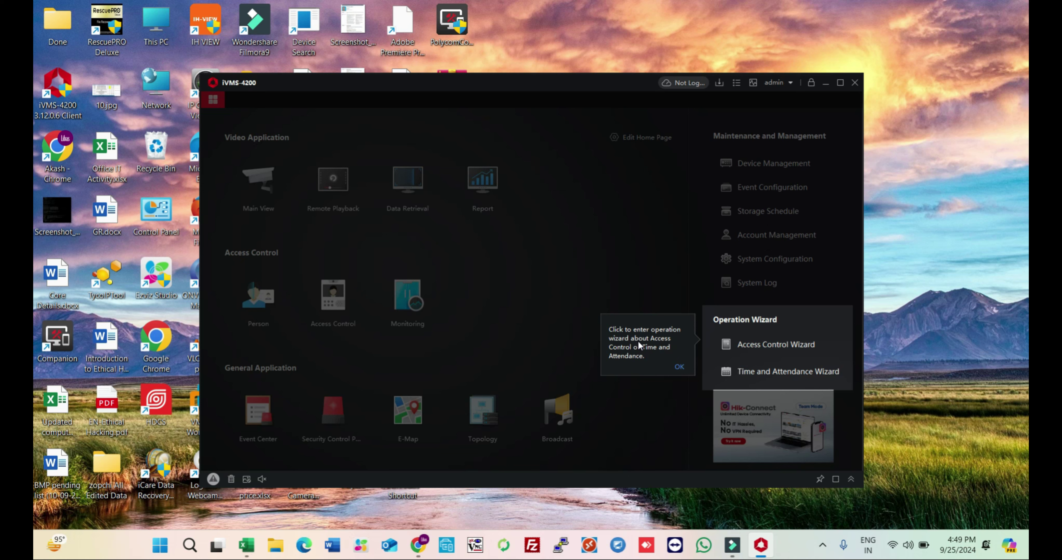
Dismiss the wizard tip, save the daily 00:00 permanent auto backup, and maximize the window.
left_click(678, 367)
left_click(739, 149)
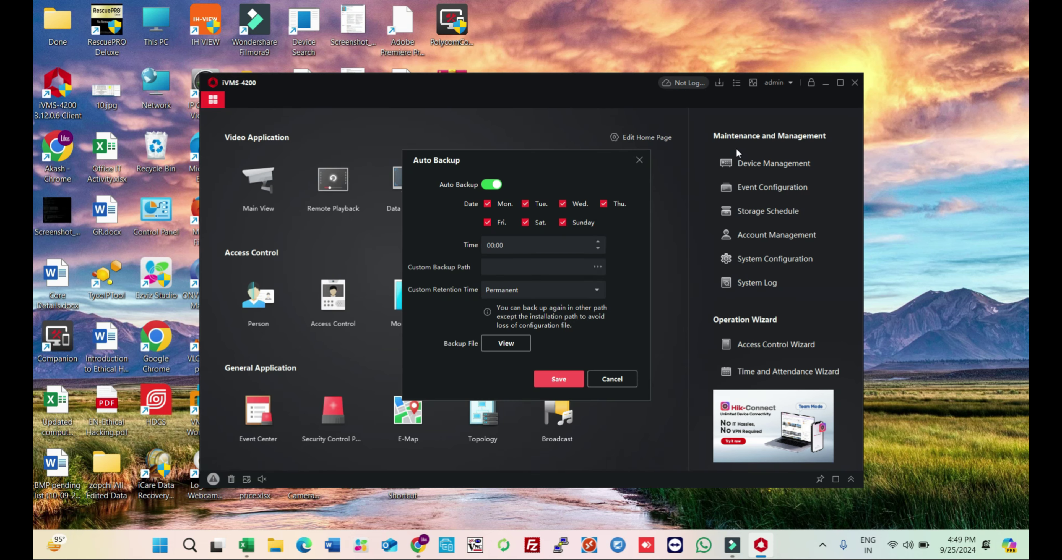
left_click(566, 380)
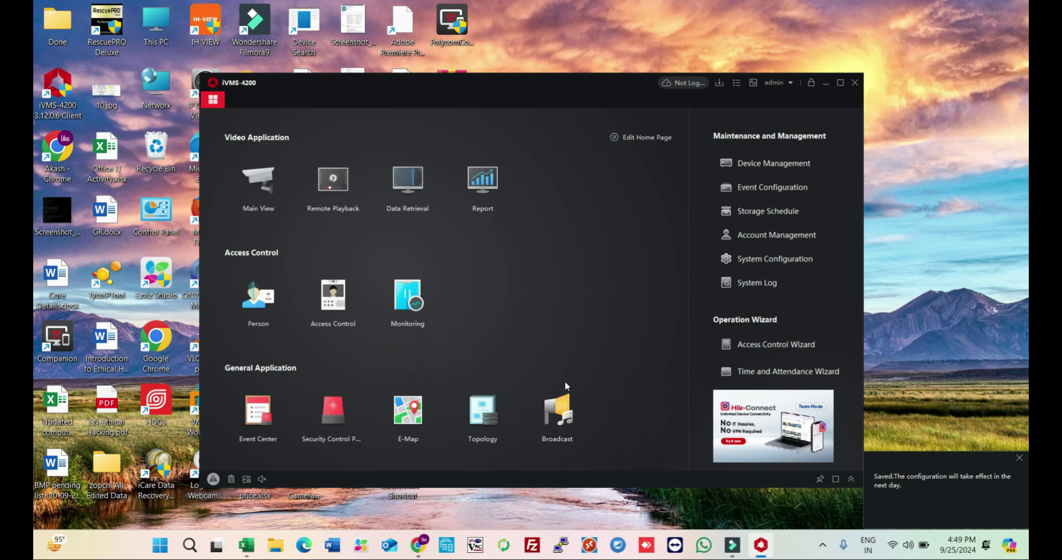
left_click(841, 83)
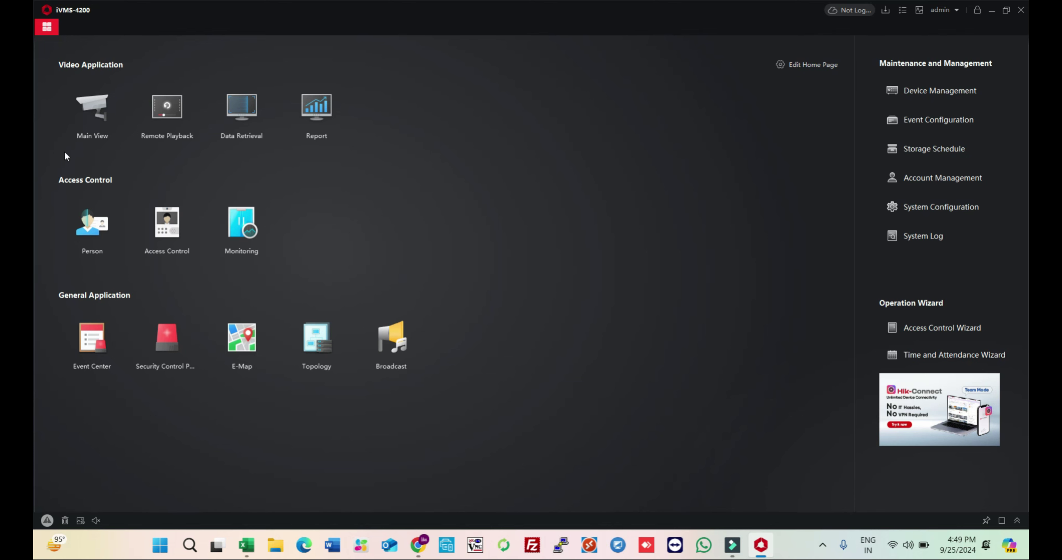
Open Main View, then close its tab to return to the home page.
left_click(74, 142)
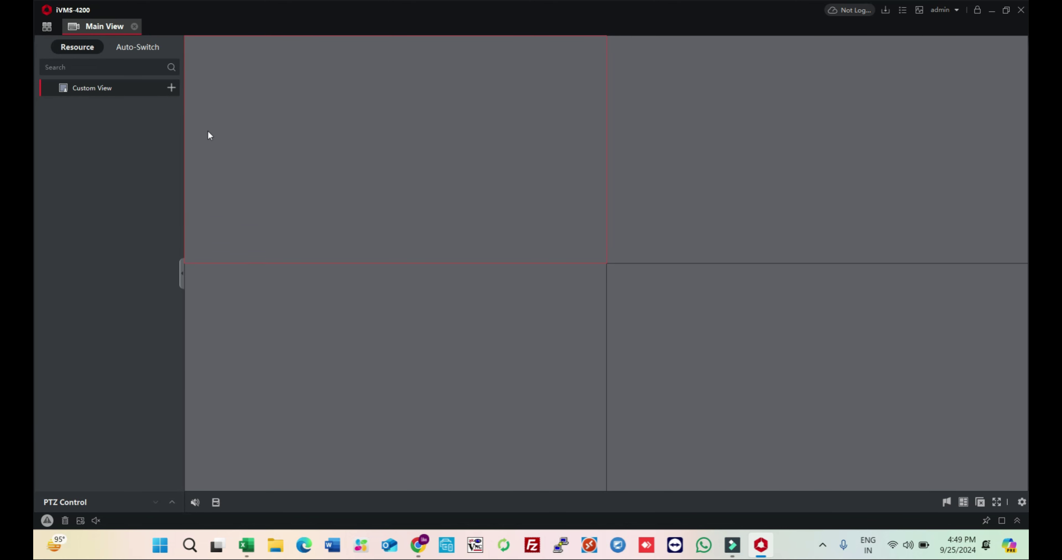
left_click(134, 26)
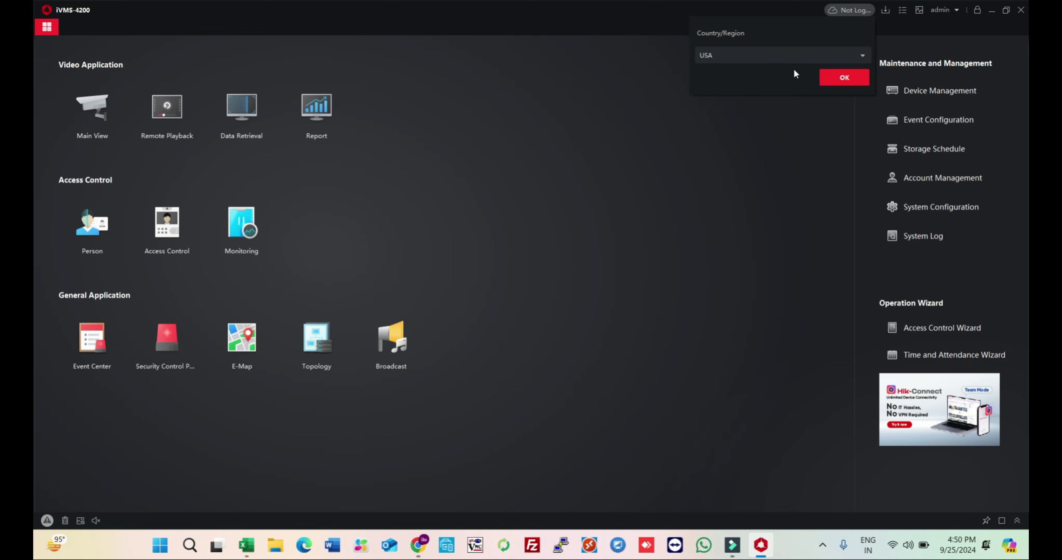
Select India as the cloud Country/Region, confirm it, and accept the Hik-Connect prompt.
left_click(770, 61)
scroll(759, 110, "down", 10)
scroll(760, 112, "up", 10)
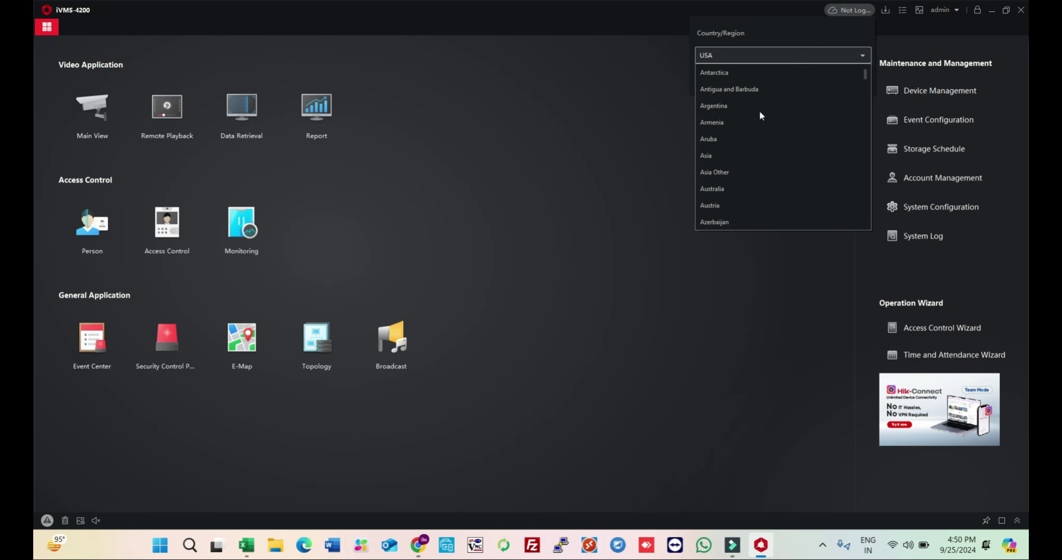
scroll(760, 112, "down", 15)
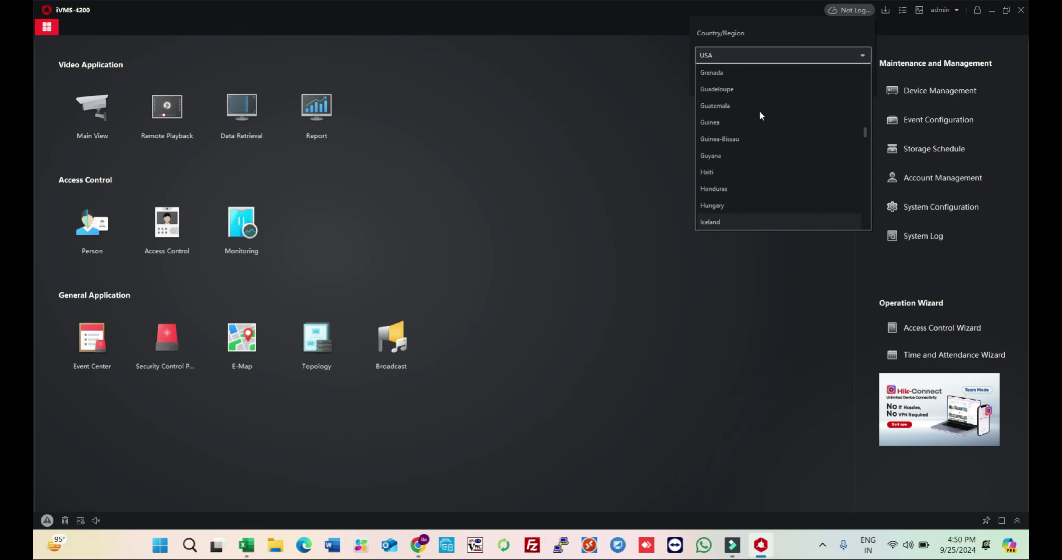
key("Return")
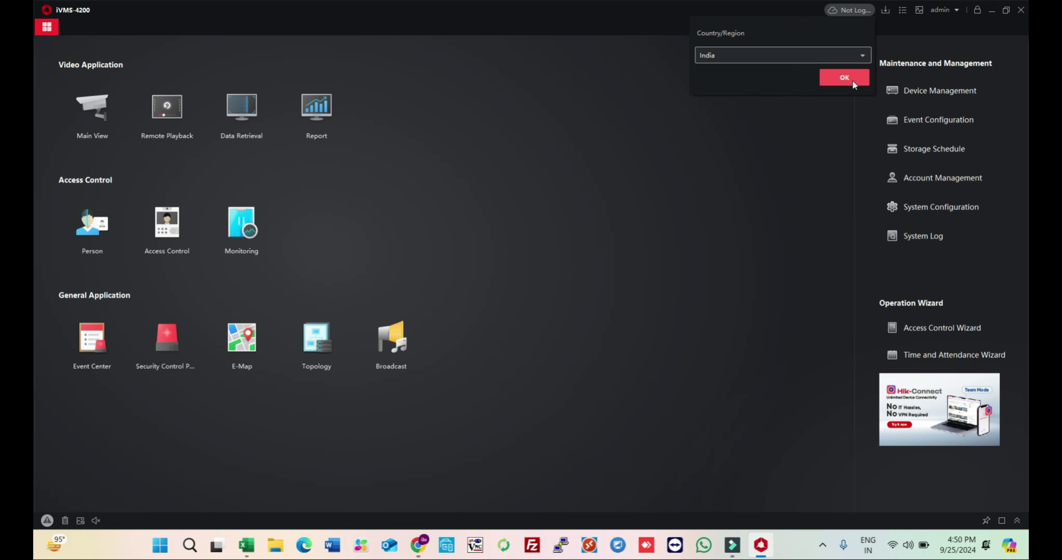
left_click(844, 77)
left_click(525, 267)
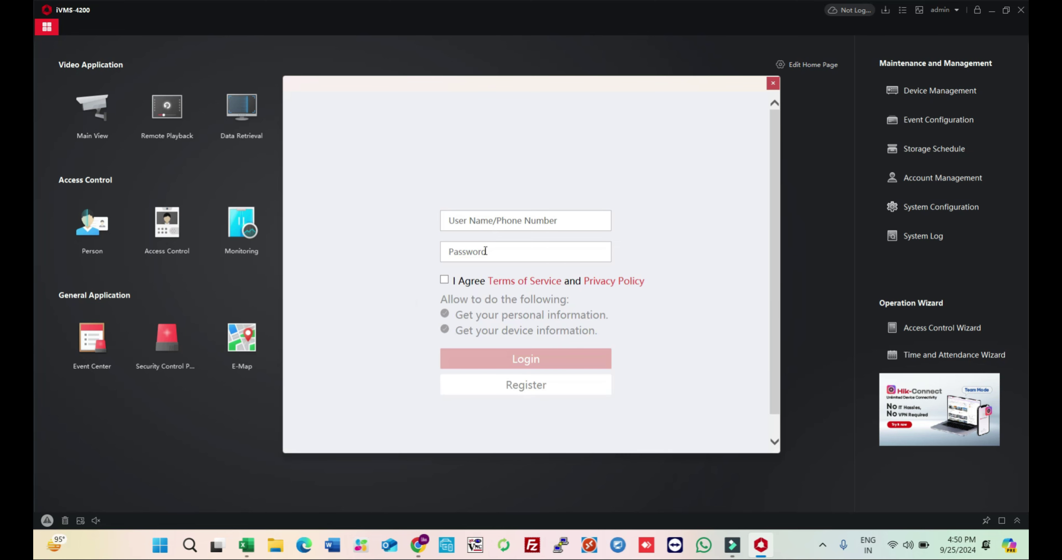
Click between the User Name and Password fields, then close the login form without signing in.
left_click(476, 219)
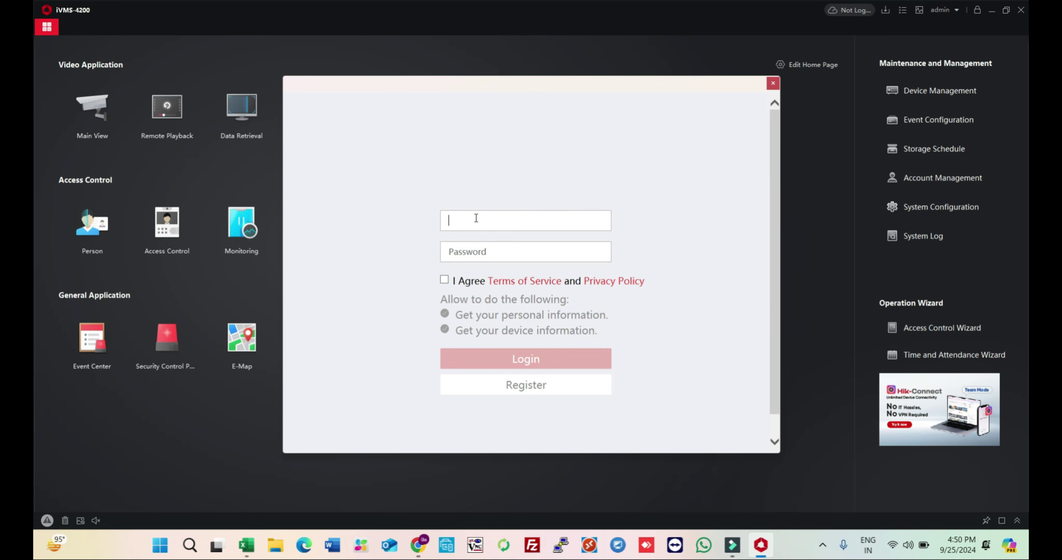
left_click(490, 248)
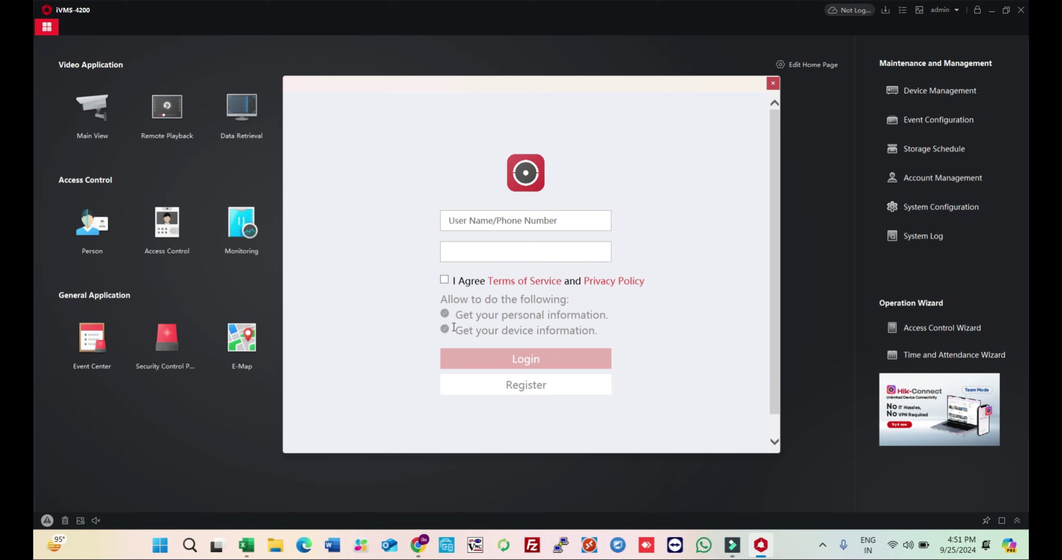
left_click(531, 219)
left_click(482, 242)
left_click(770, 85)
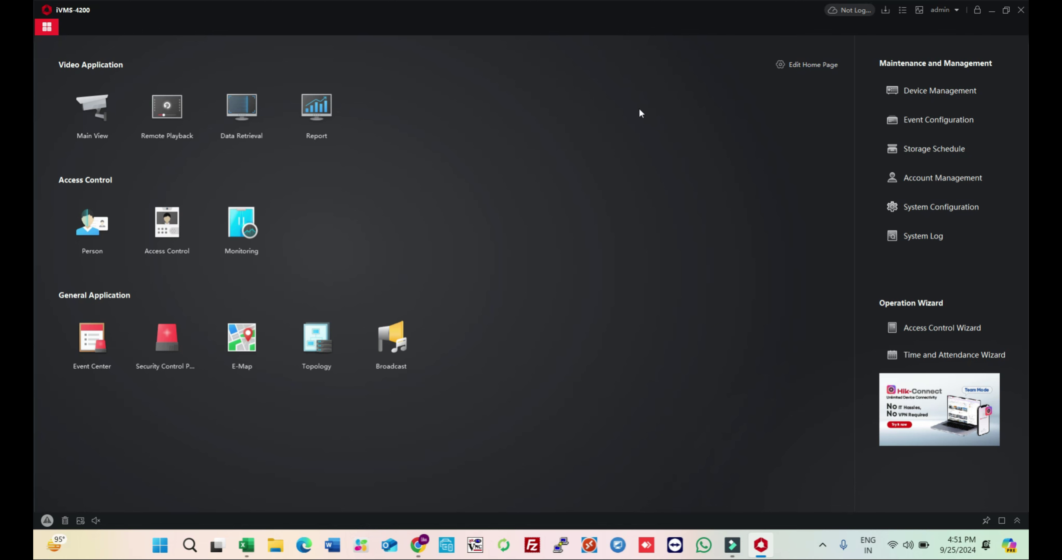
Open the Device Management list and its Add device form with port 8000 prefilled.
left_click(906, 94)
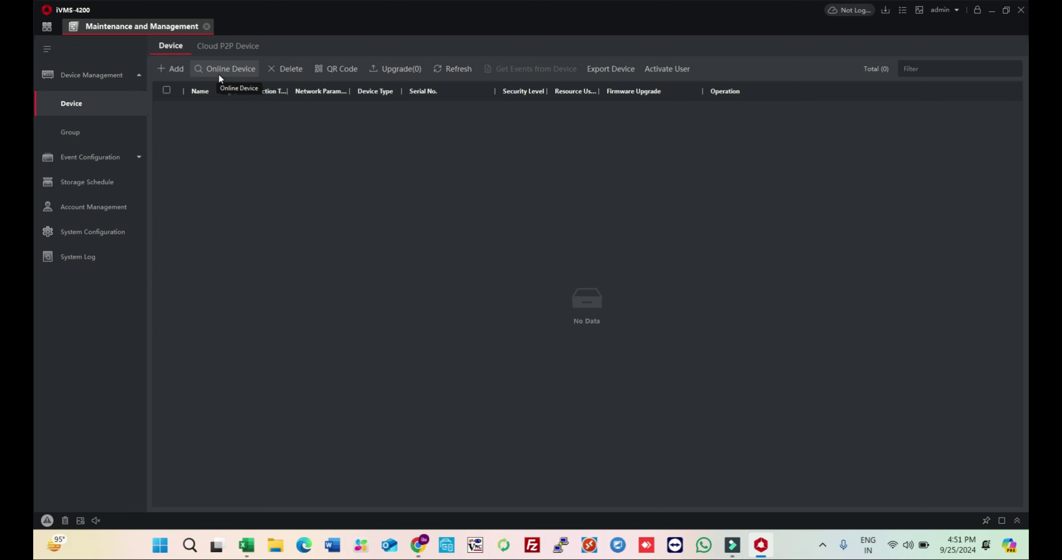
left_click(177, 71)
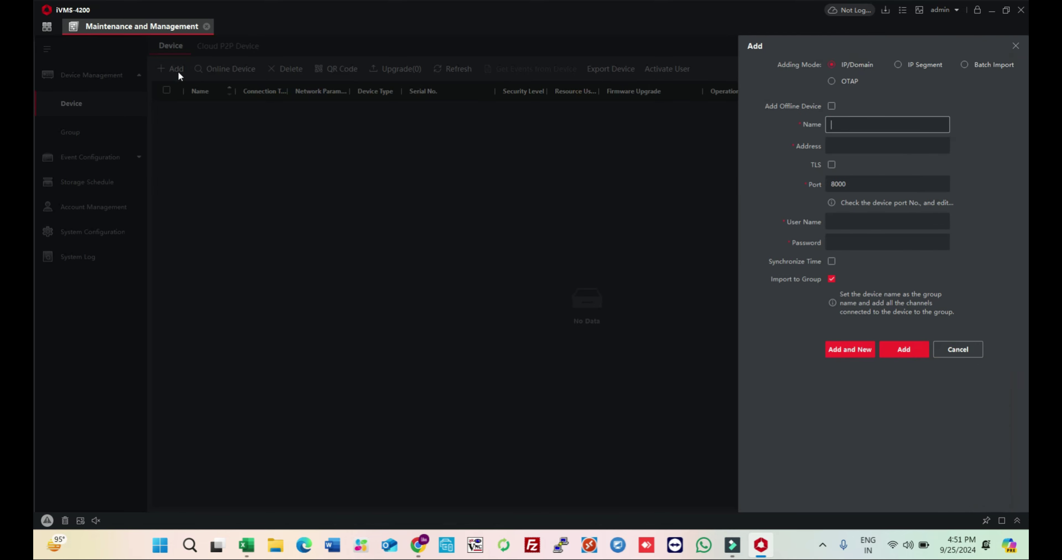